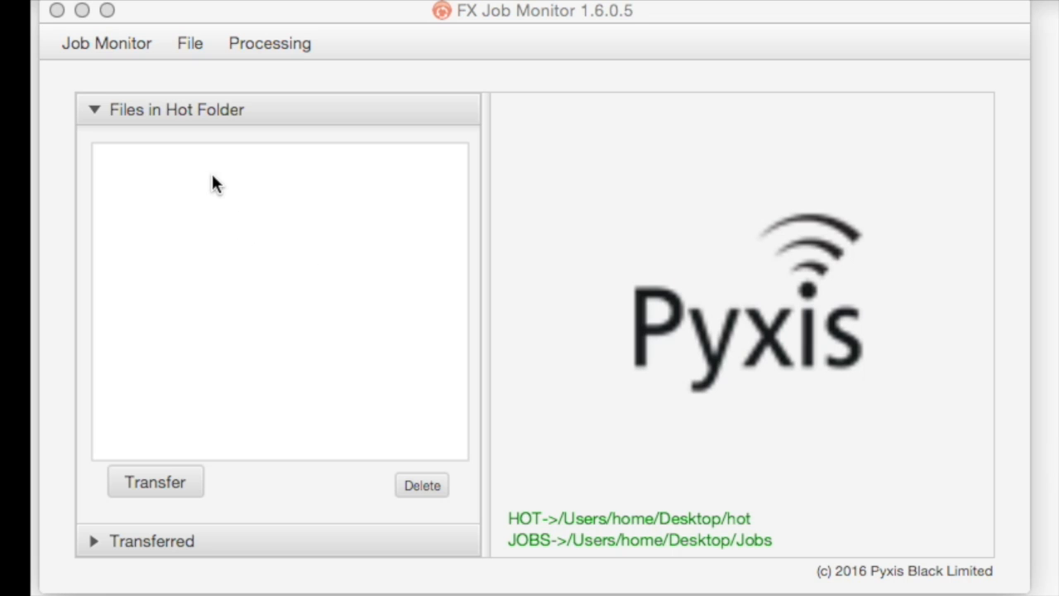
Step: Look through the File and Processing menus, then expand the Transferred section, which is empty
click(192, 40)
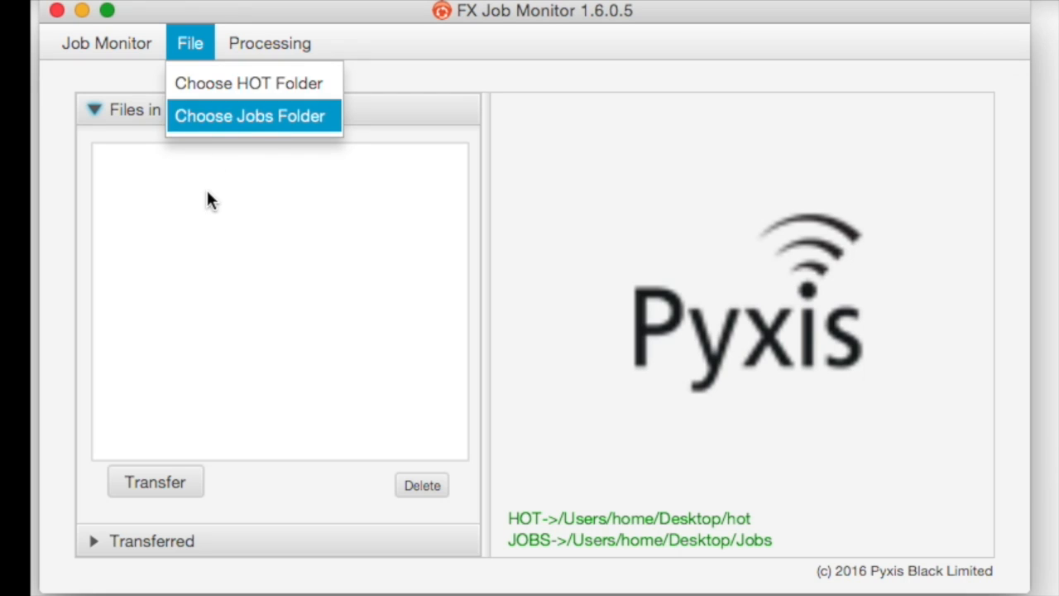
click(275, 42)
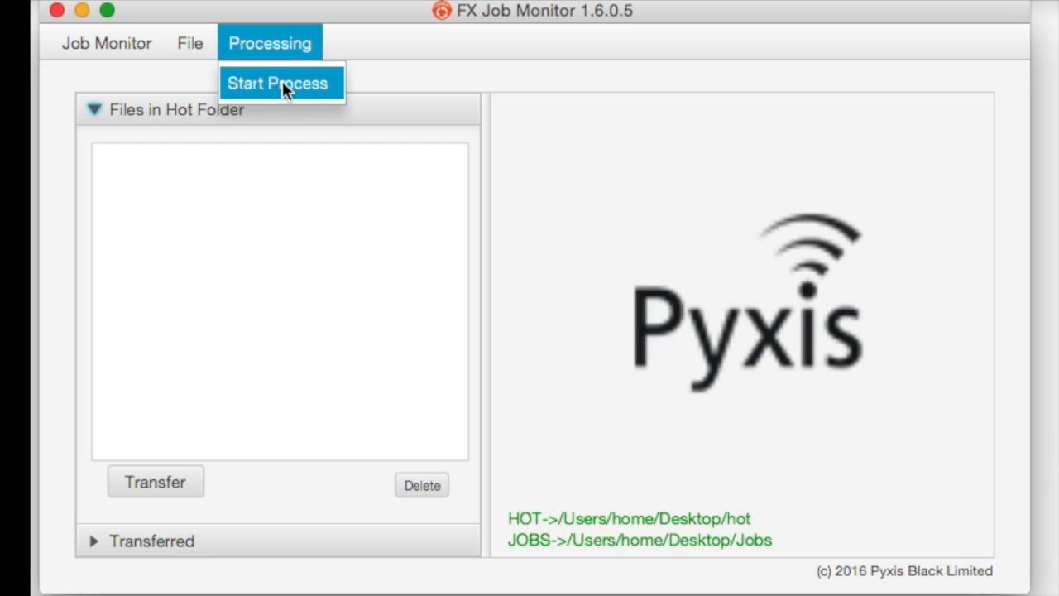
click(274, 165)
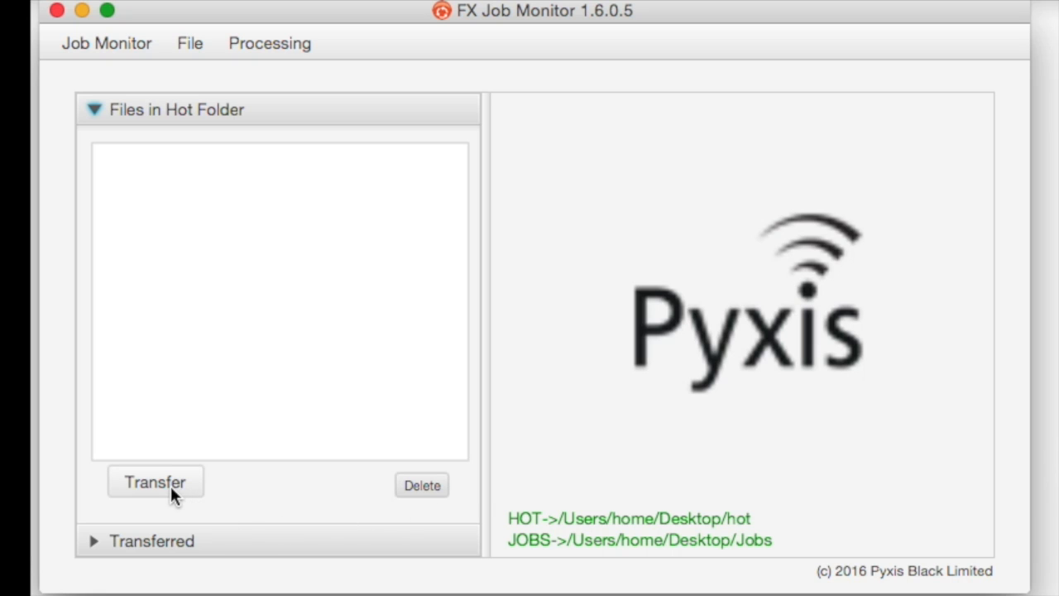
click(166, 543)
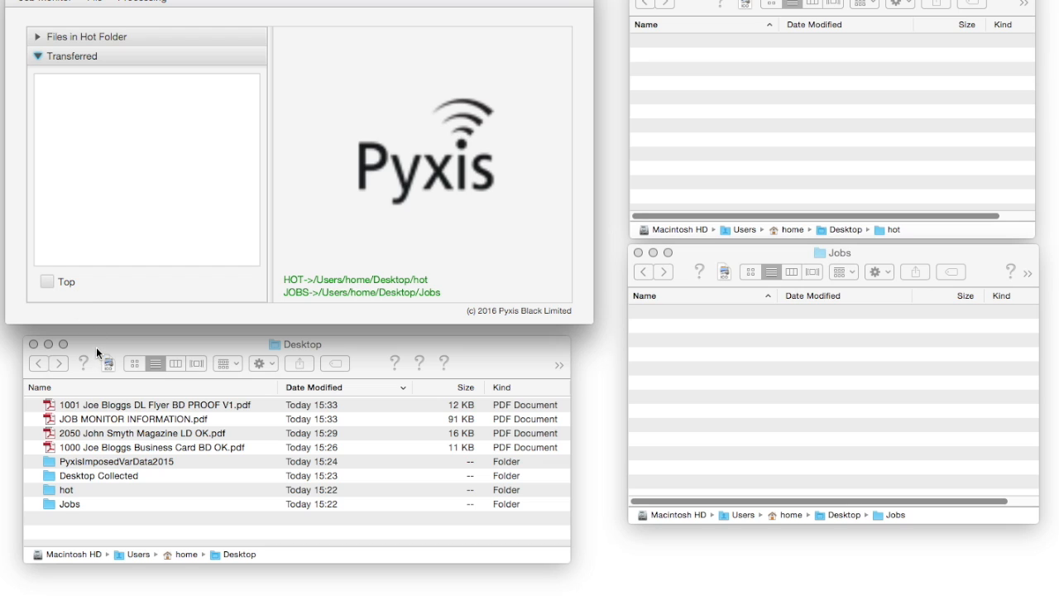
Step: Keep FX Job Monitor on top and drop the 1000 business card PDF into the hot folder
drag(96, 349, 157, 275)
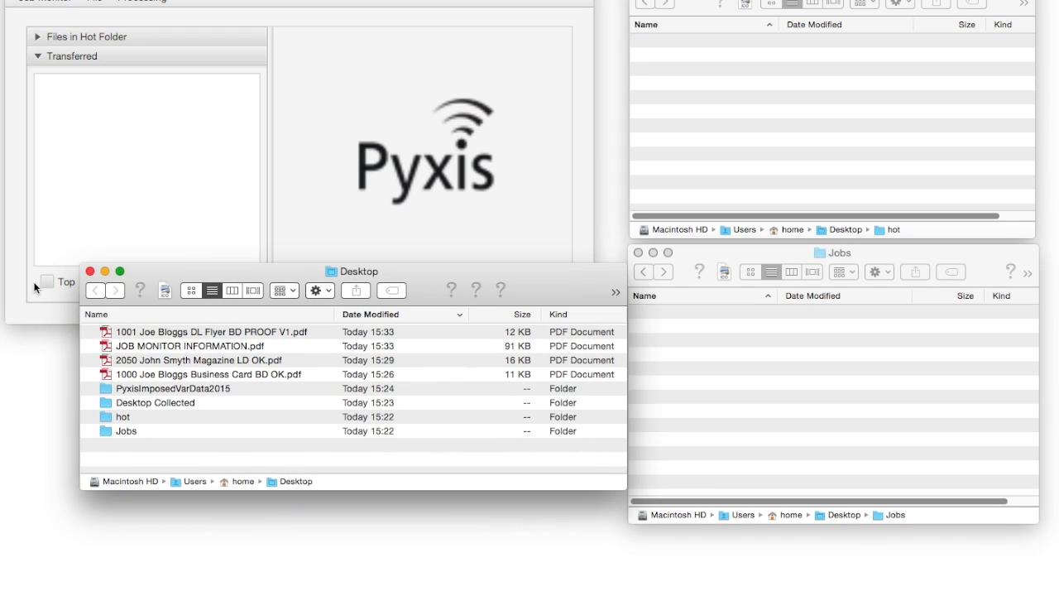
click(48, 282)
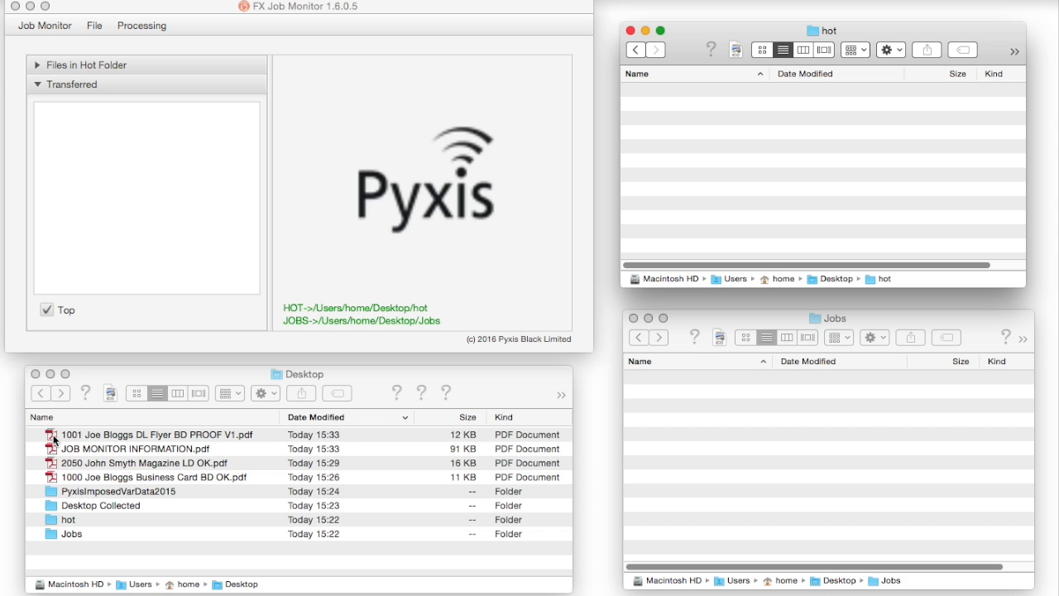
drag(52, 473, 763, 160)
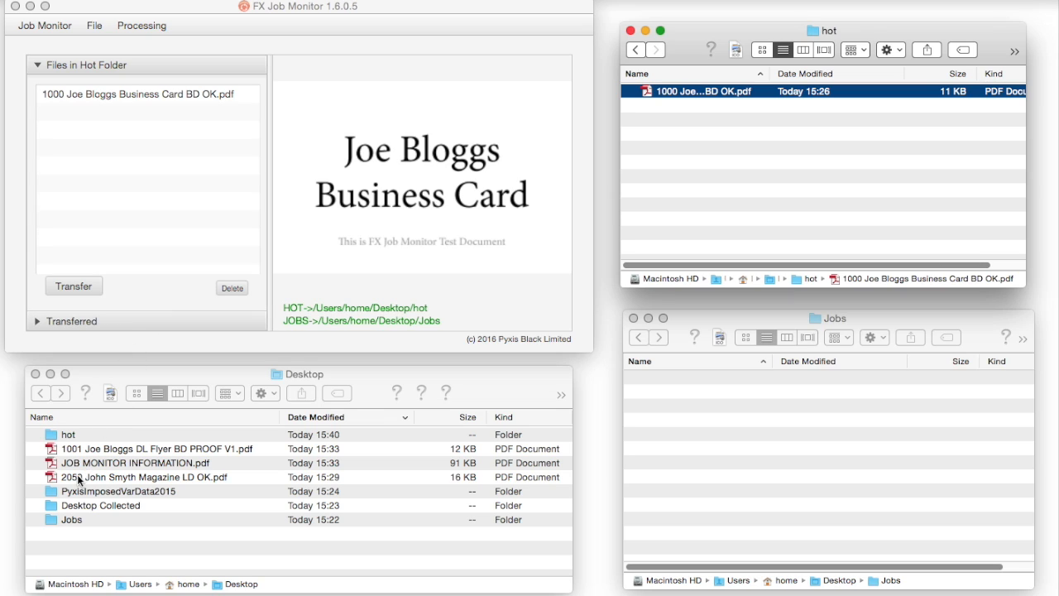
Step: Move the 2050 magazine PDF and the 1001 DL flyer proof from the Desktop into the hot folder
drag(79, 478, 710, 186)
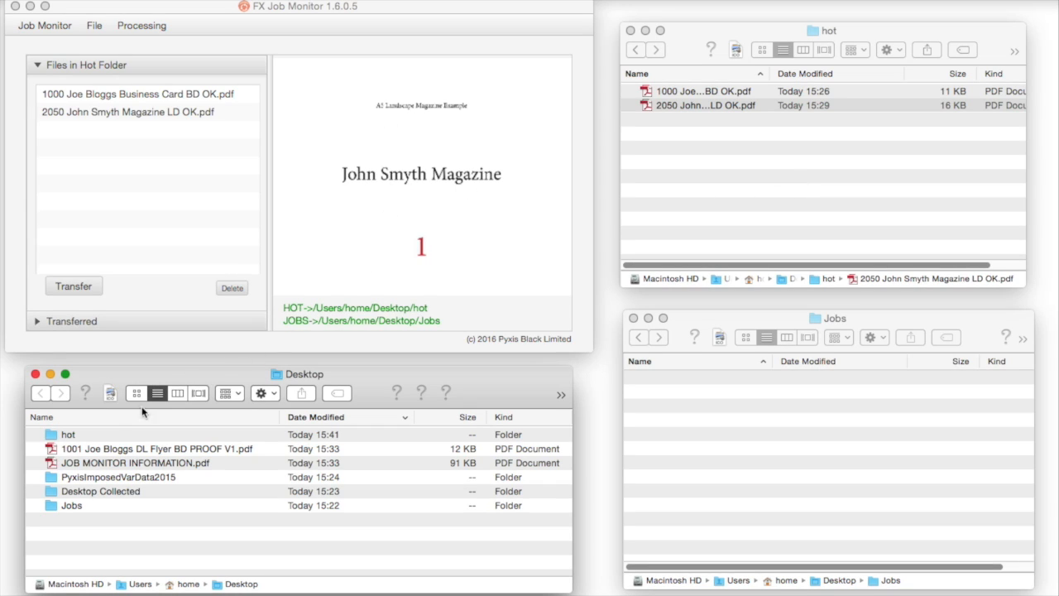
click(49, 449)
drag(50, 448, 682, 188)
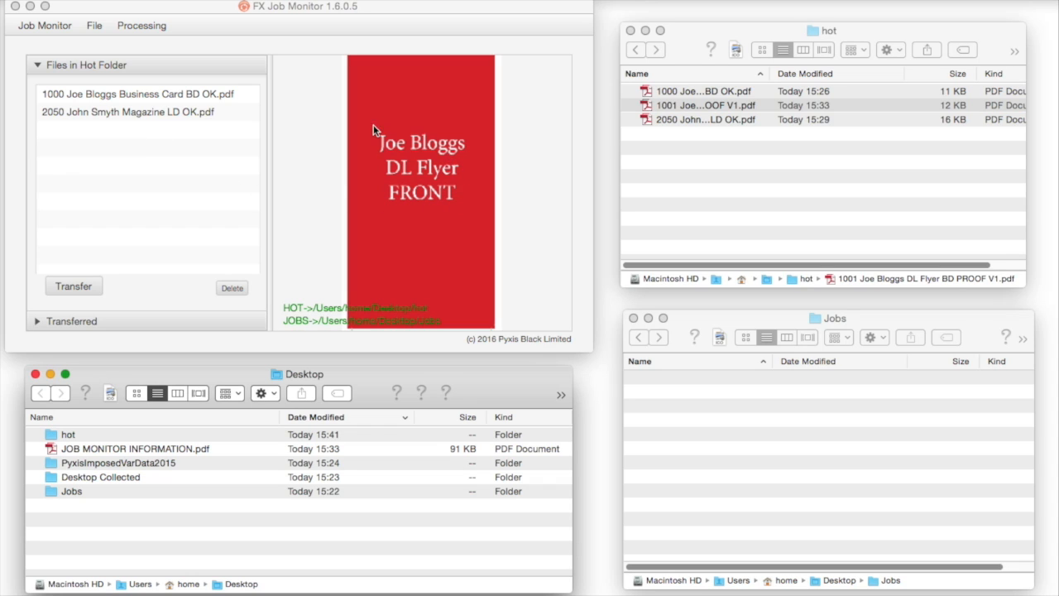
Step: Stretch FX Job Monitor to full height and preview the 1001 flyer and 1000 business card jobs
click(562, 318)
drag(586, 350, 593, 476)
click(91, 112)
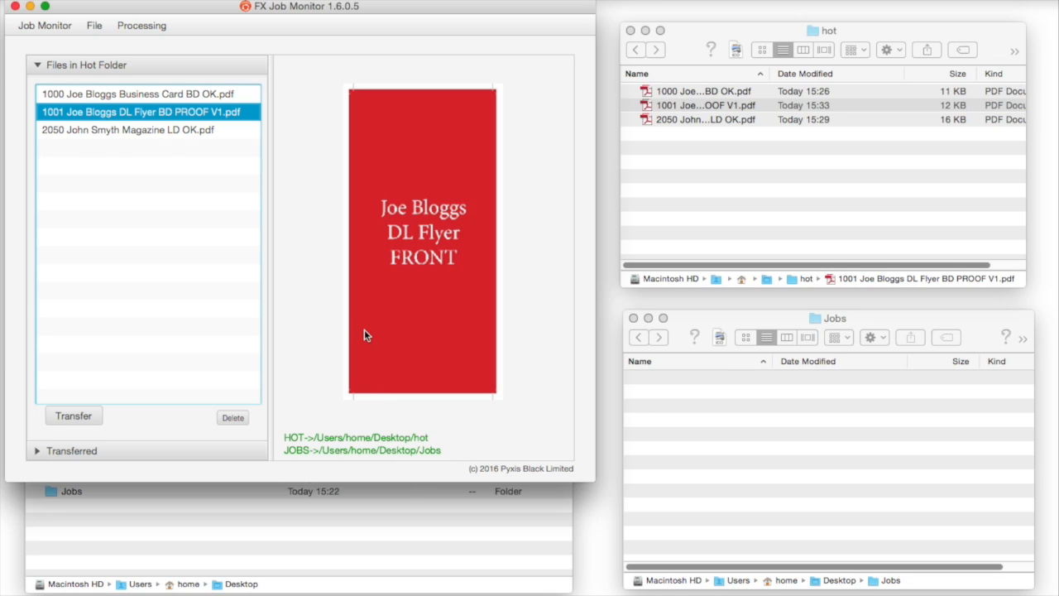
drag(592, 481, 592, 595)
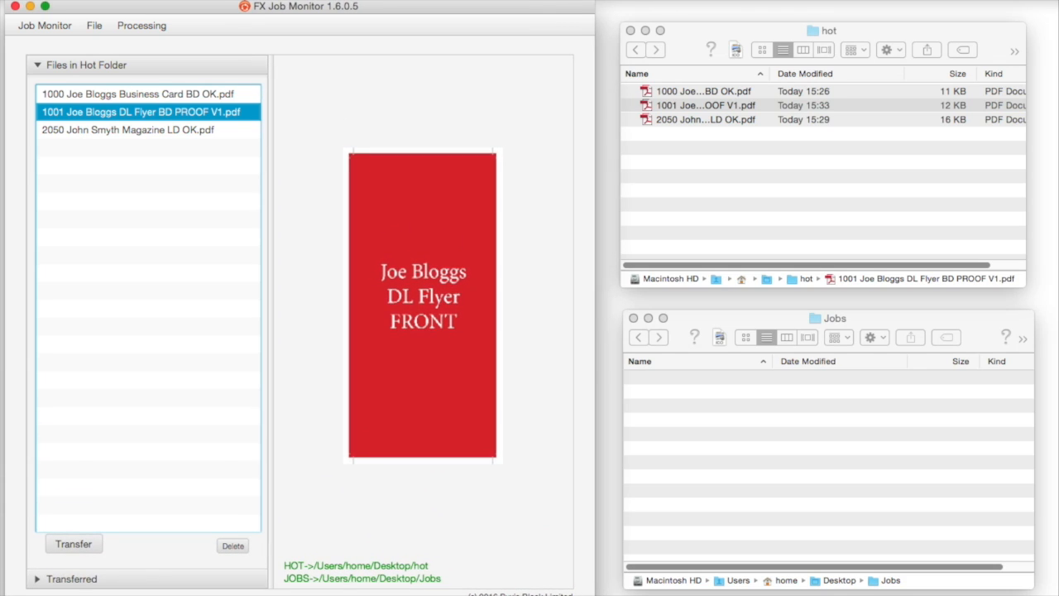
click(145, 94)
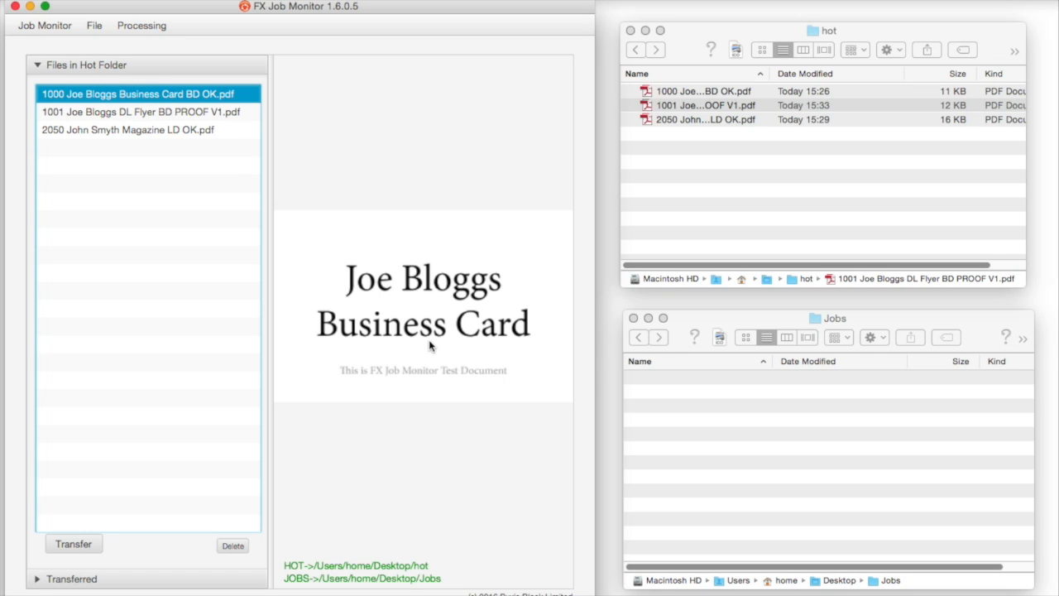
Step: Transfer the 1000 business card job and inspect its new print folder in Jobs
click(72, 544)
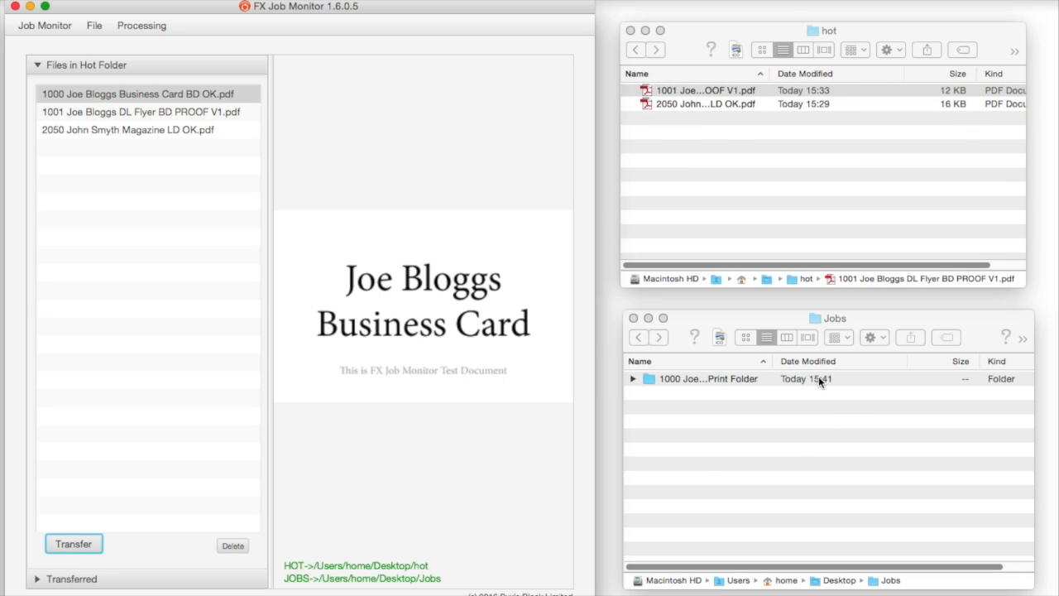
click(632, 378)
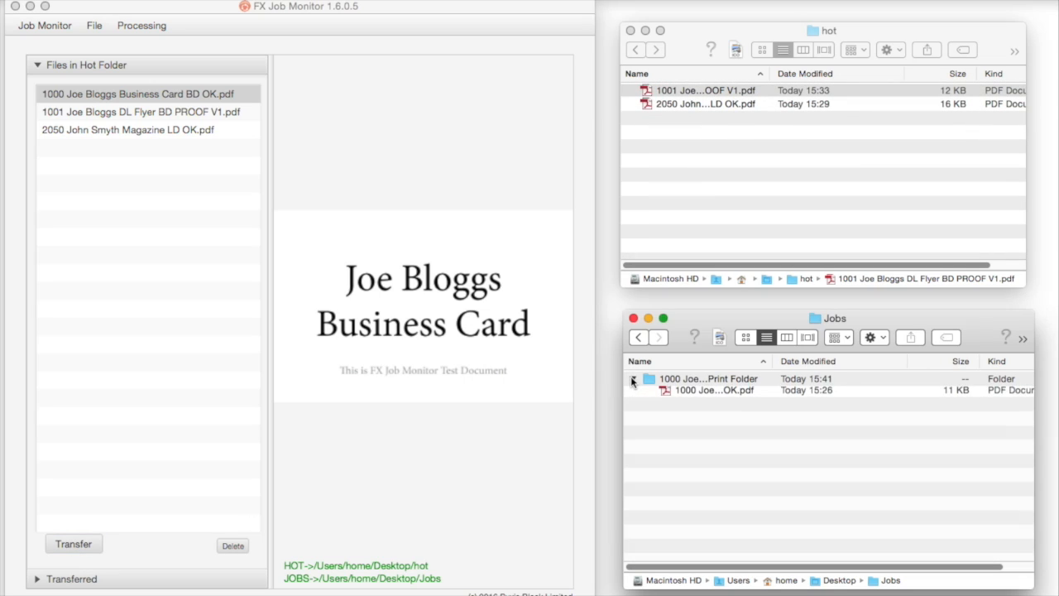
click(632, 378)
click(633, 378)
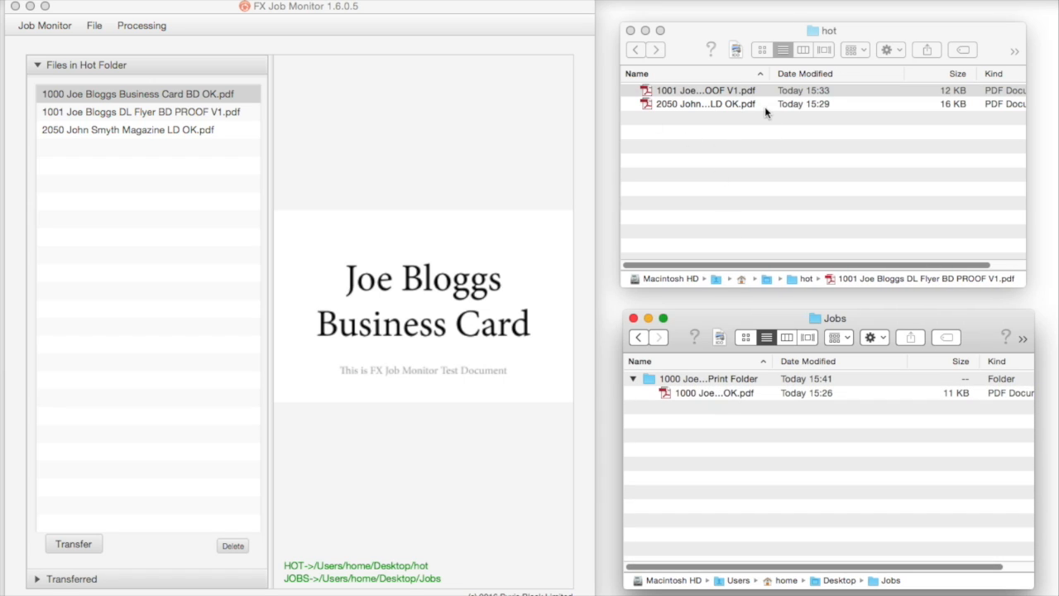
drag(343, 7, 344, 14)
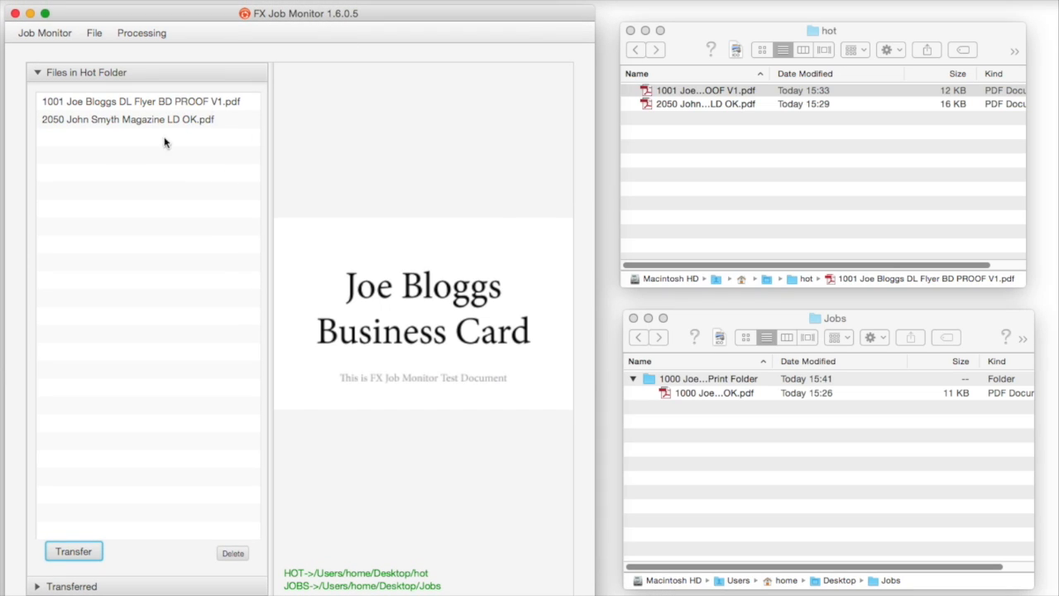
Step: Transfer the 2050 magazine job, inspect its print folder, then preview the remaining 1001 flyer
click(110, 118)
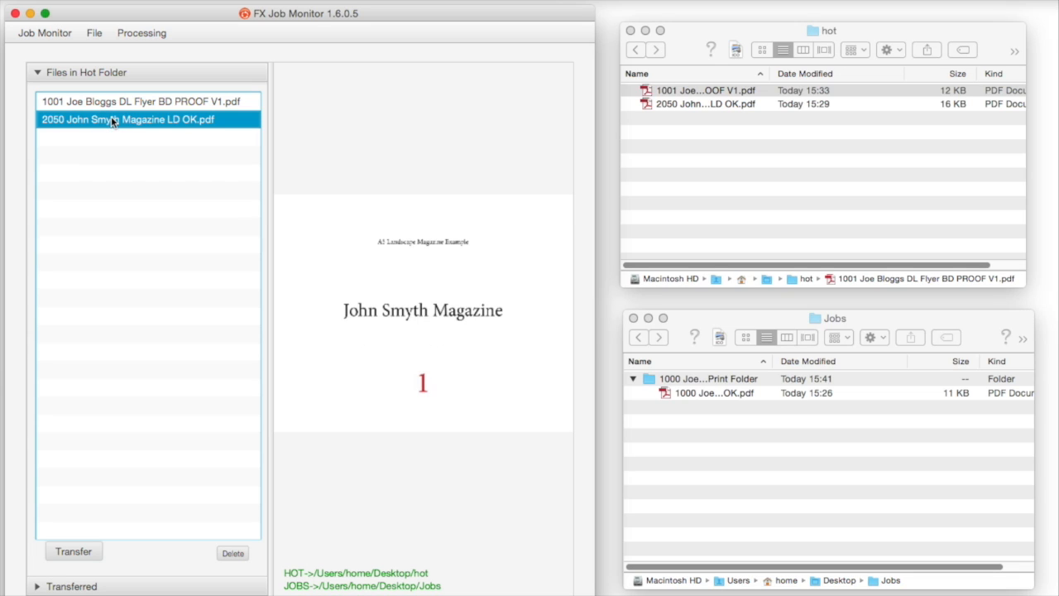
click(73, 551)
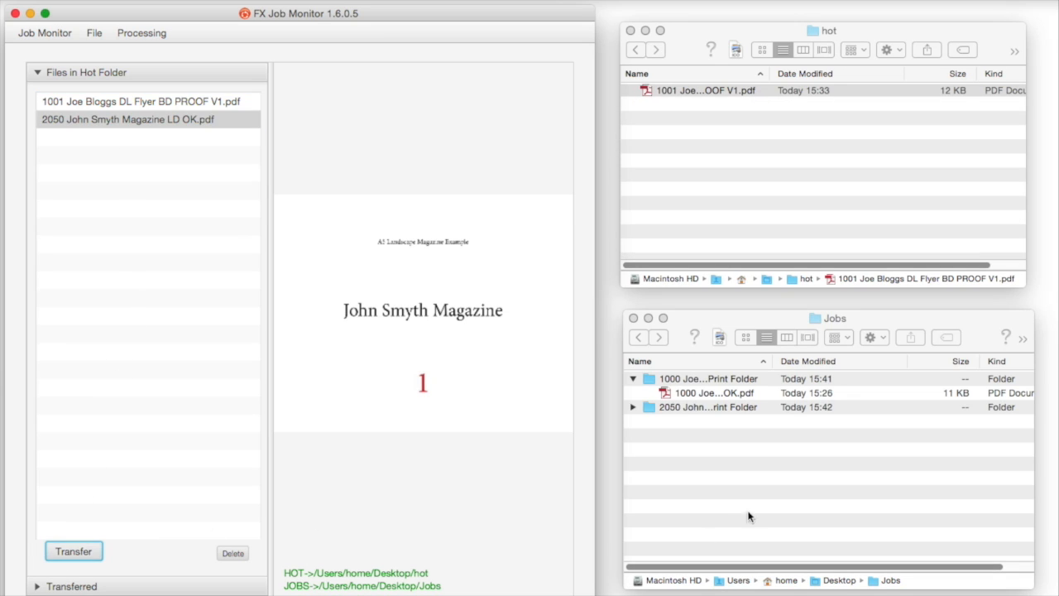
click(633, 407)
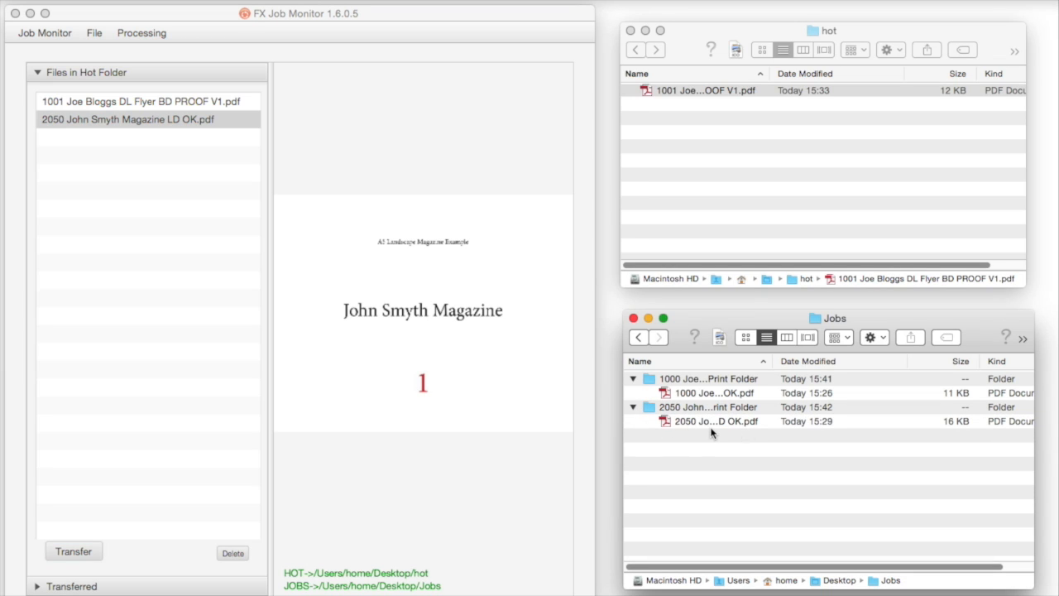
click(402, 19)
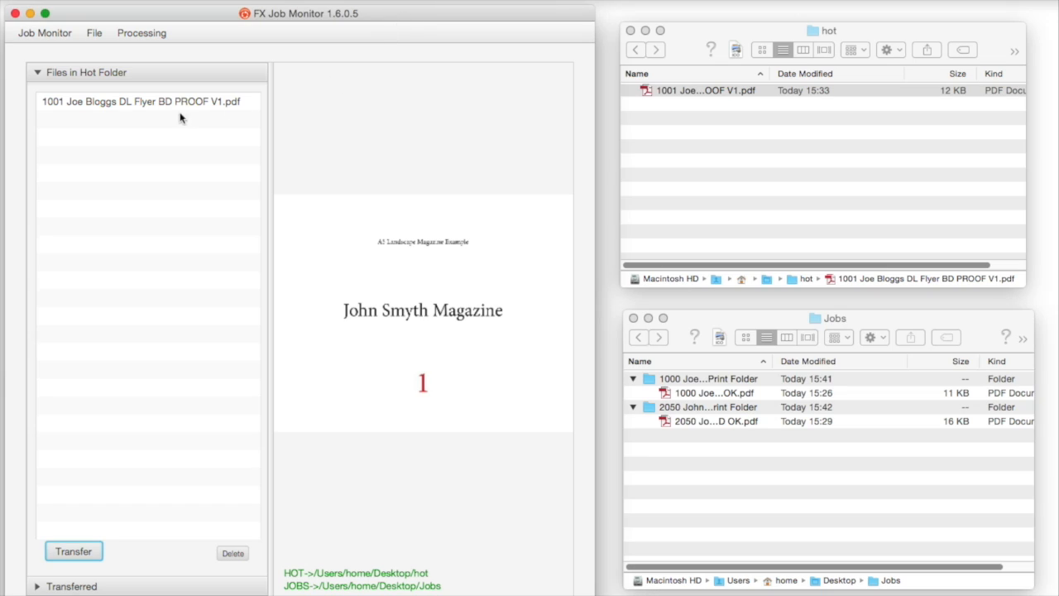
click(130, 101)
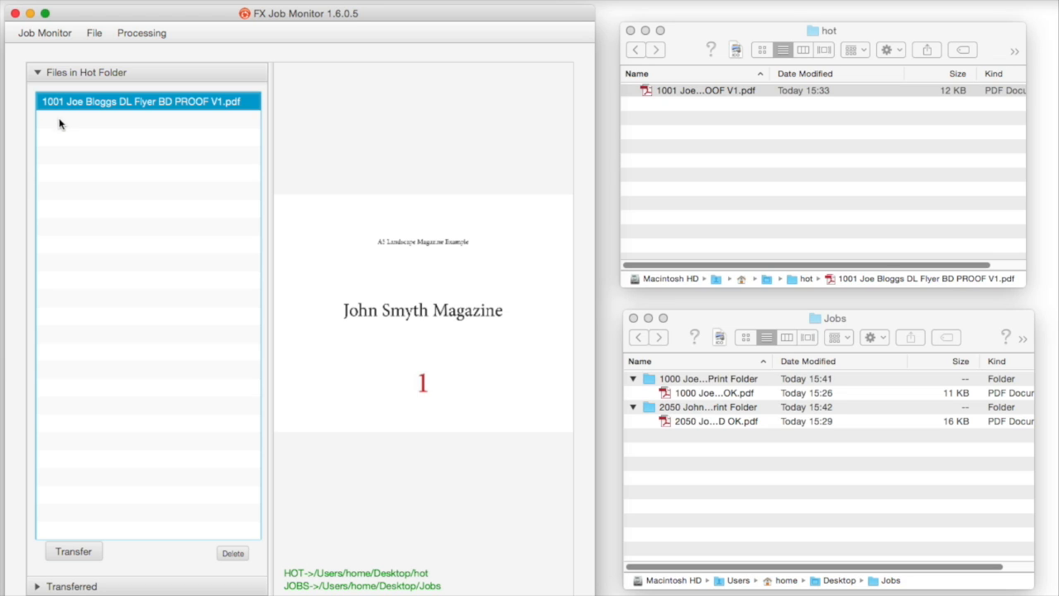
click(680, 118)
Step: Rename the DL flyer proof file, changing its job number from 1001 to 1000
click(670, 90)
click(676, 90)
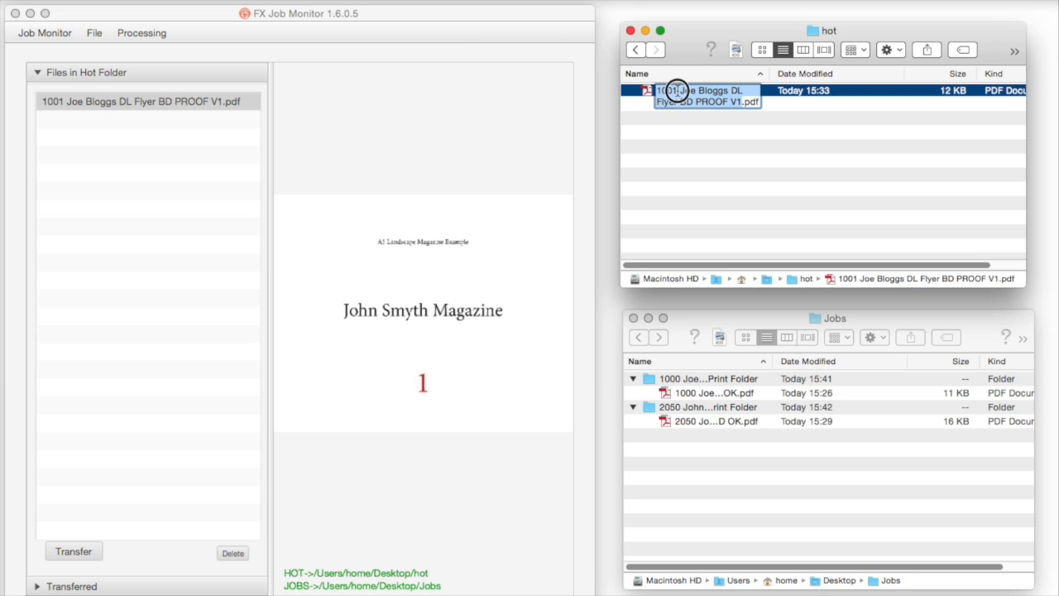
double_click(673, 89)
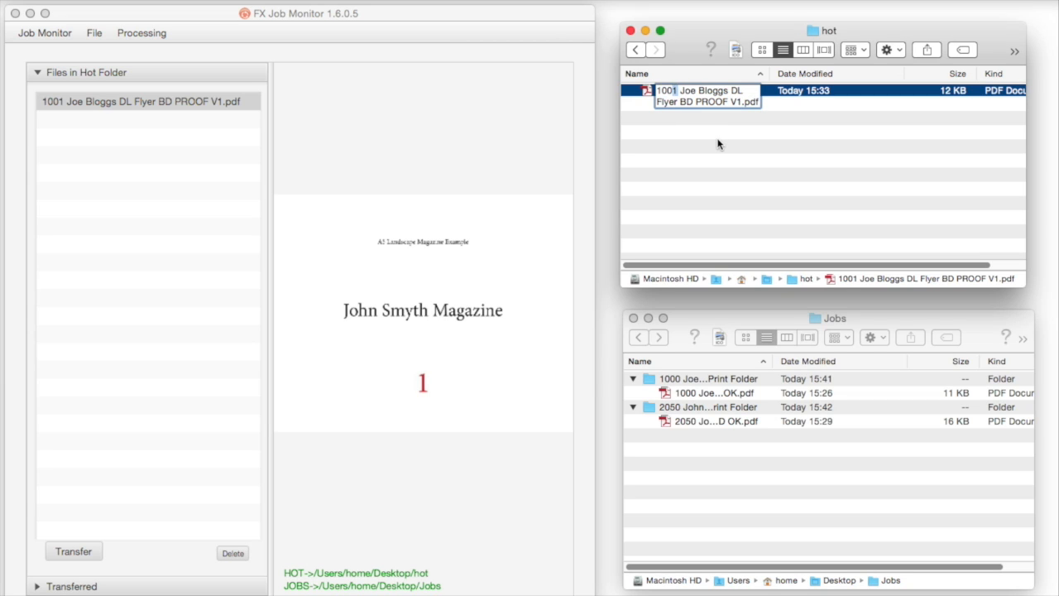
text(1000)
key(Return)
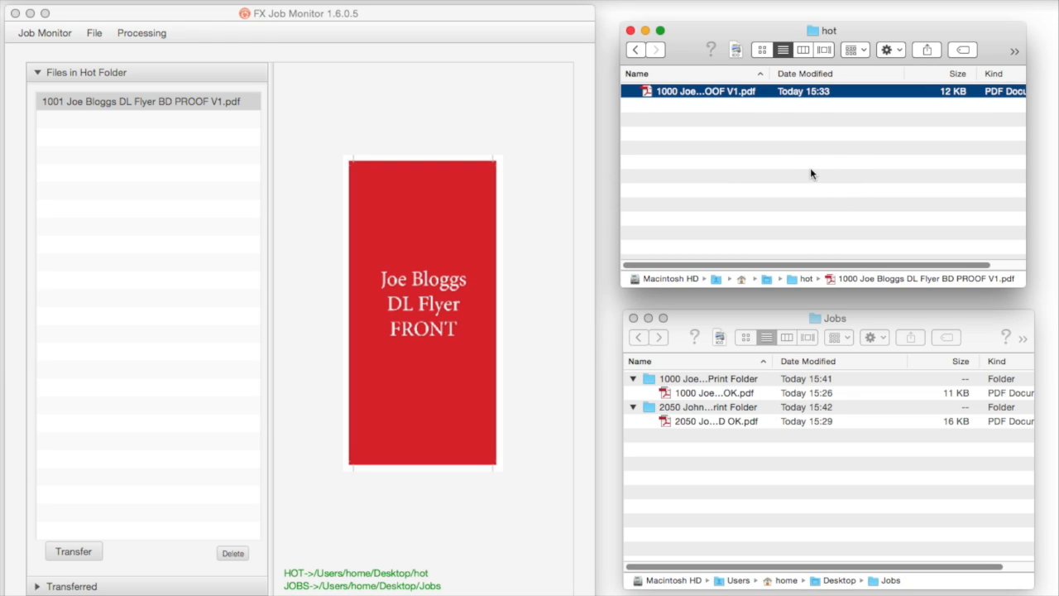
Step: Transfer the renamed flyer into the 1000 print folder and view the Transferred list
click(450, 40)
click(75, 103)
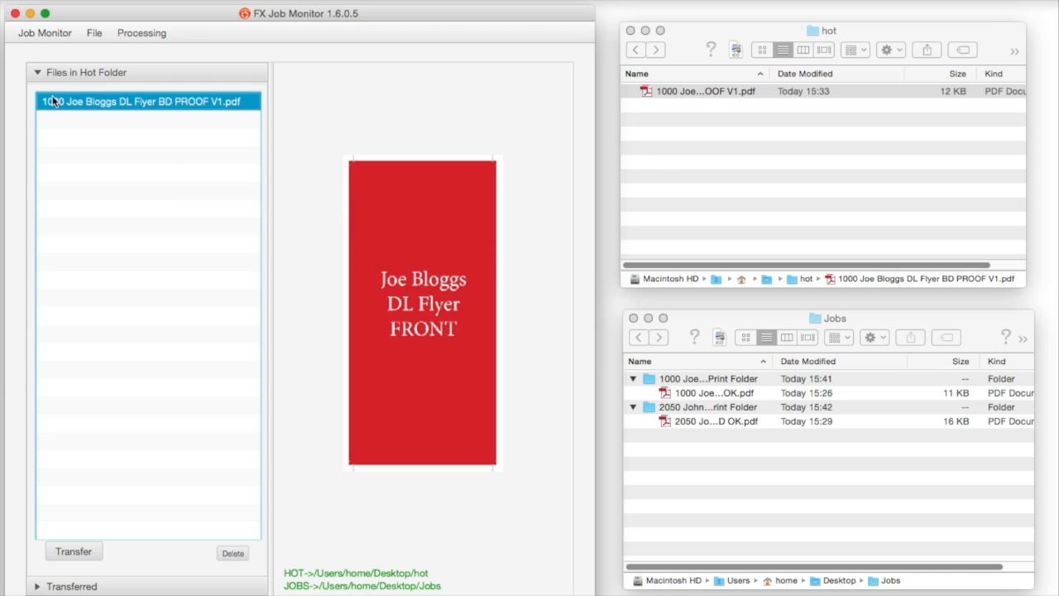
click(81, 552)
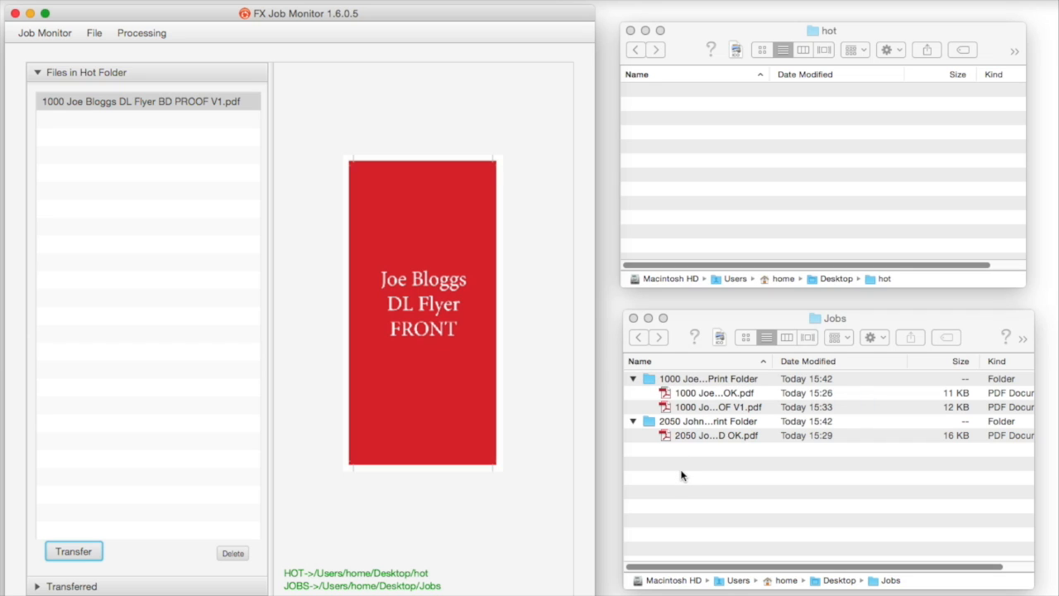
click(64, 587)
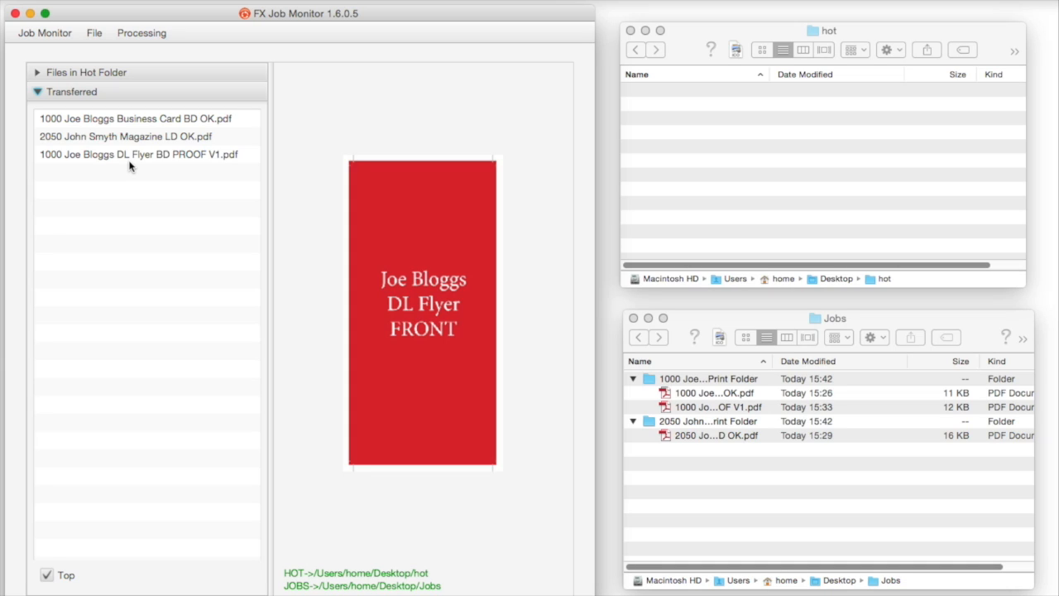
Step: Drag the business card PDF from the 1000 print folder back into the hot folder
click(666, 397)
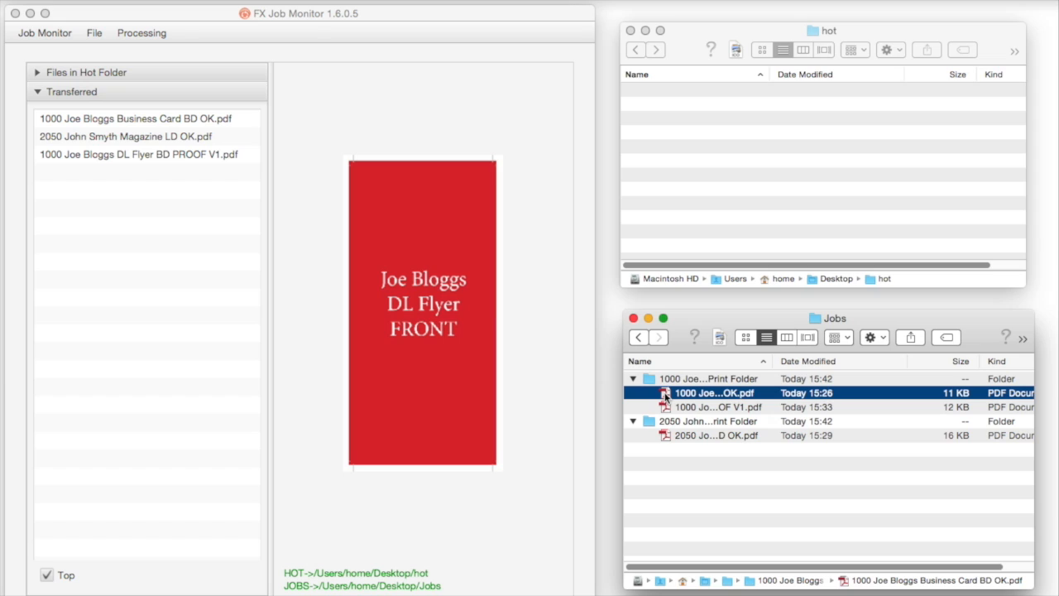
drag(666, 397, 703, 177)
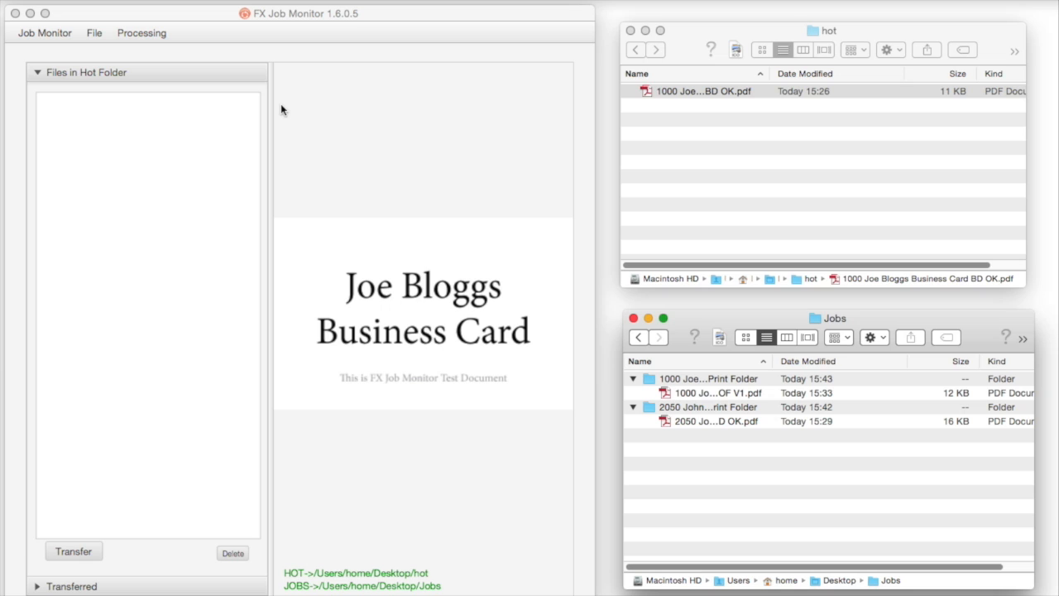
click(384, 18)
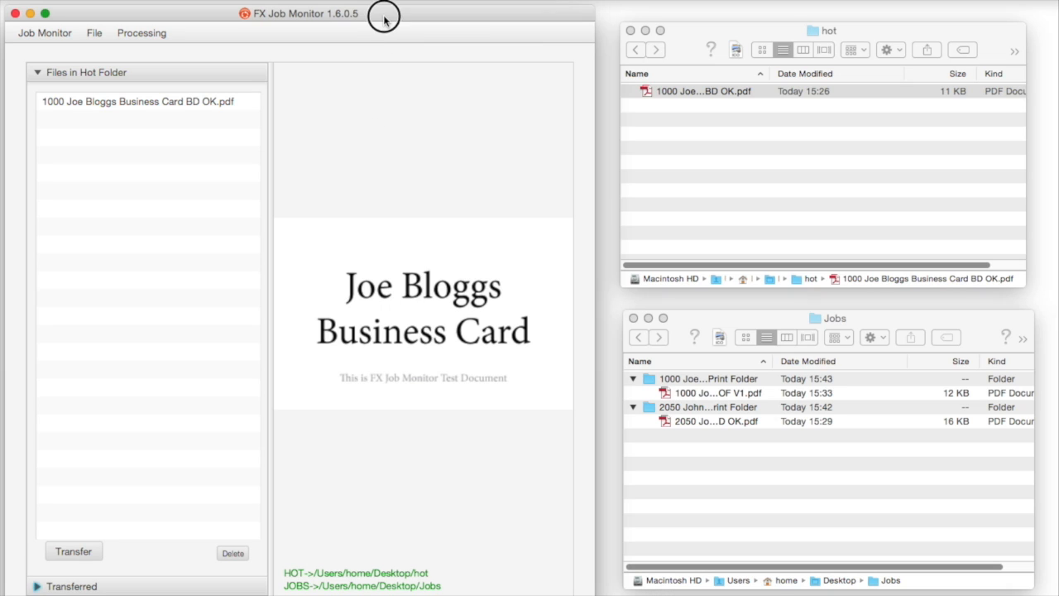